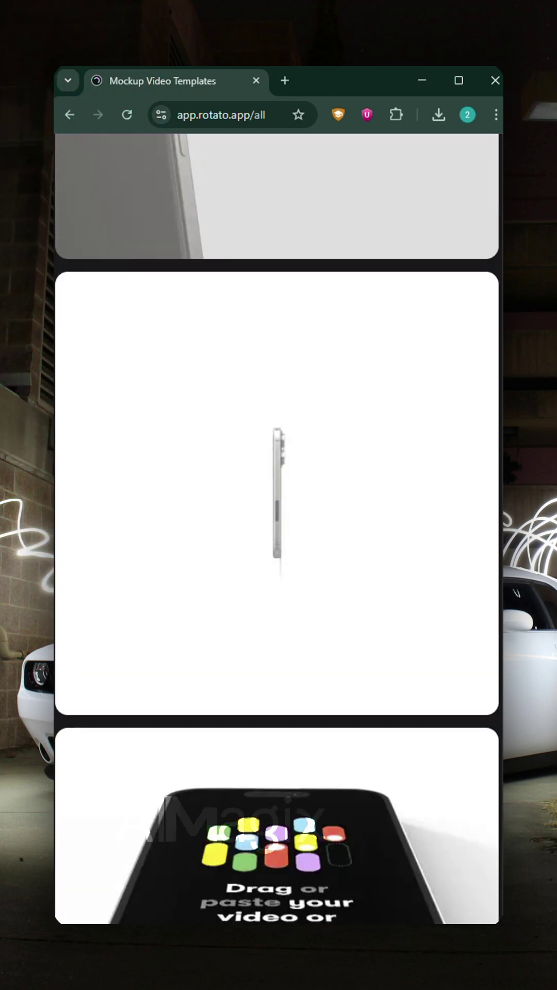
scroll(277, 529, "down", 3)
scroll(277, 529, "down", 3)
scroll(277, 530, "down", 3)
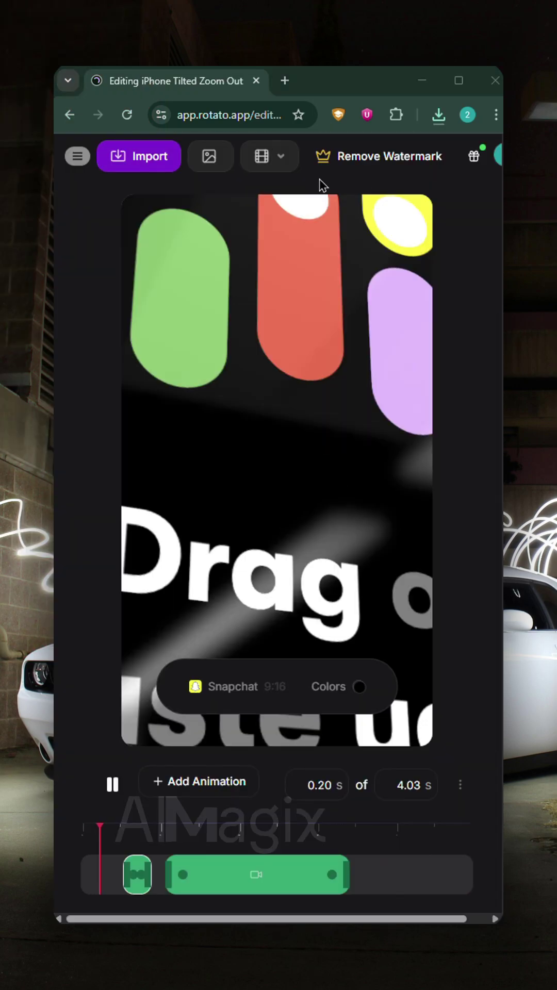
Import the Gallery screenshot 'Screenshot 2025-08-29' onto the iPhone mockup's screen
left_click(143, 158)
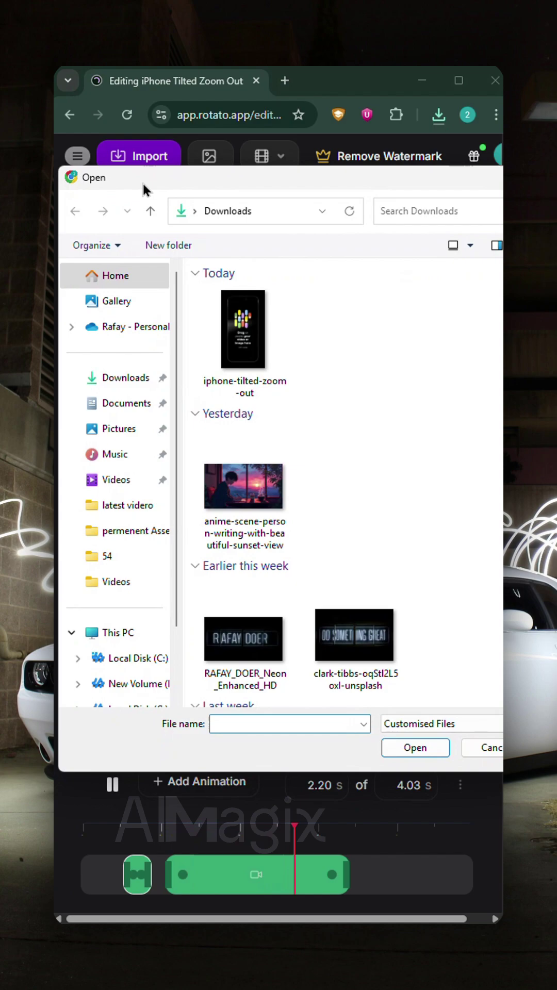
left_click(127, 309)
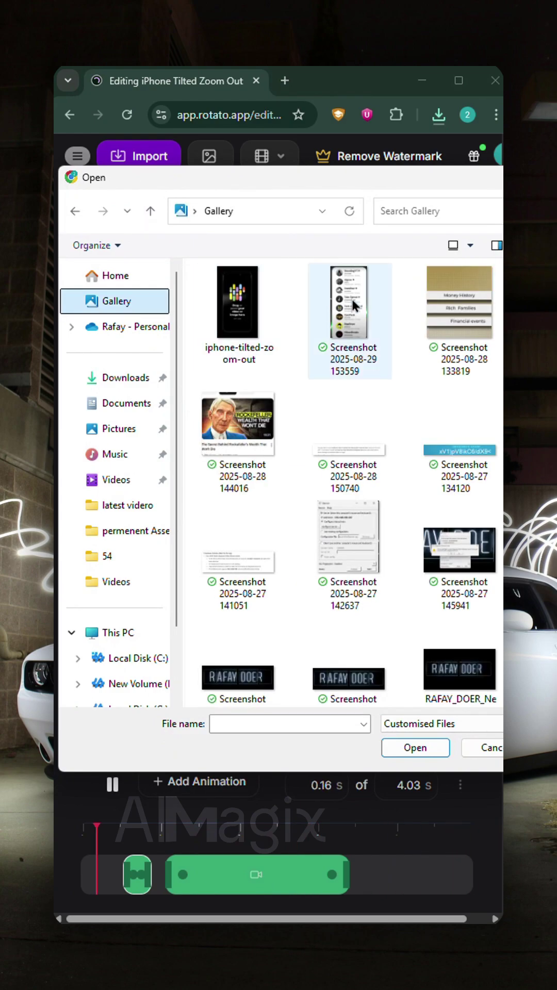
left_click(423, 744)
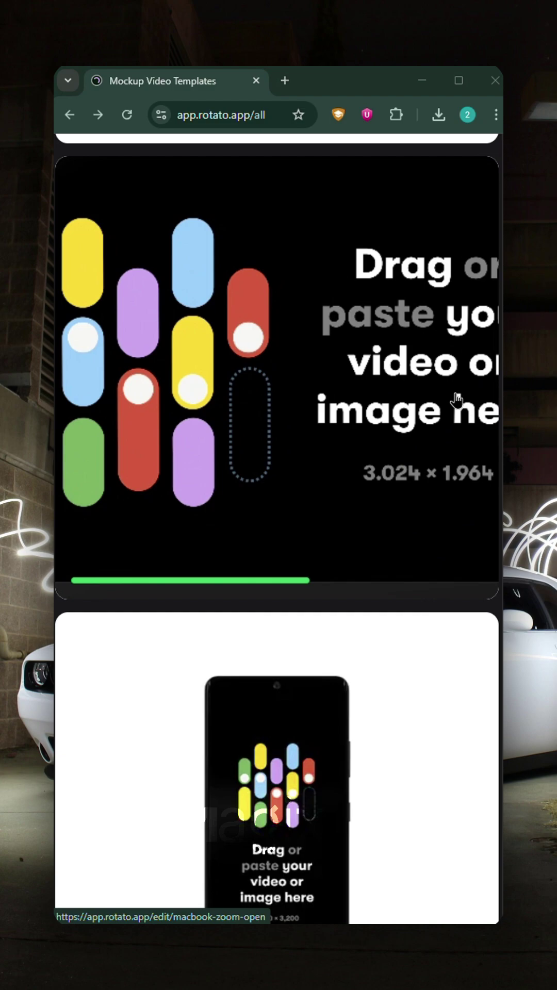
scroll(461, 426, "down", 8)
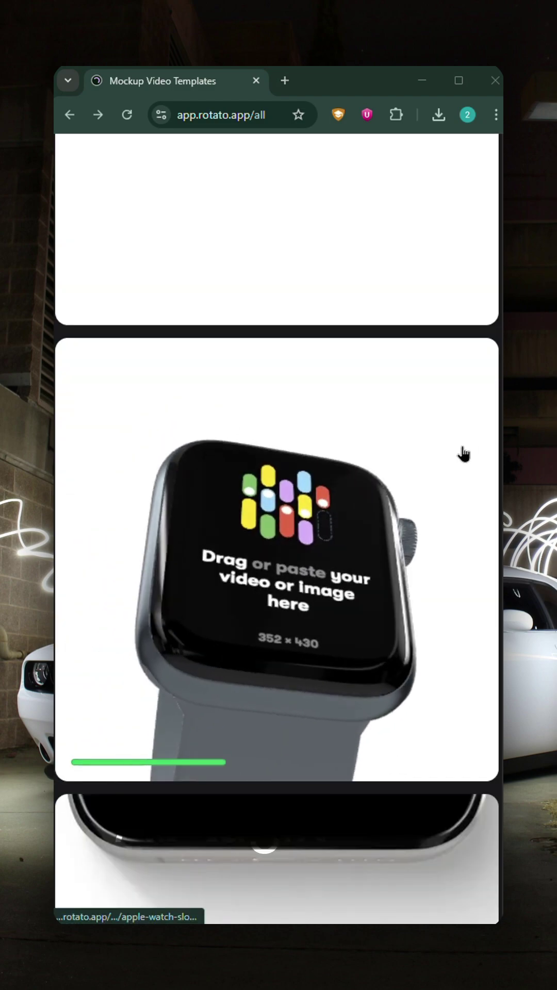
scroll(409, 491, "down", 5)
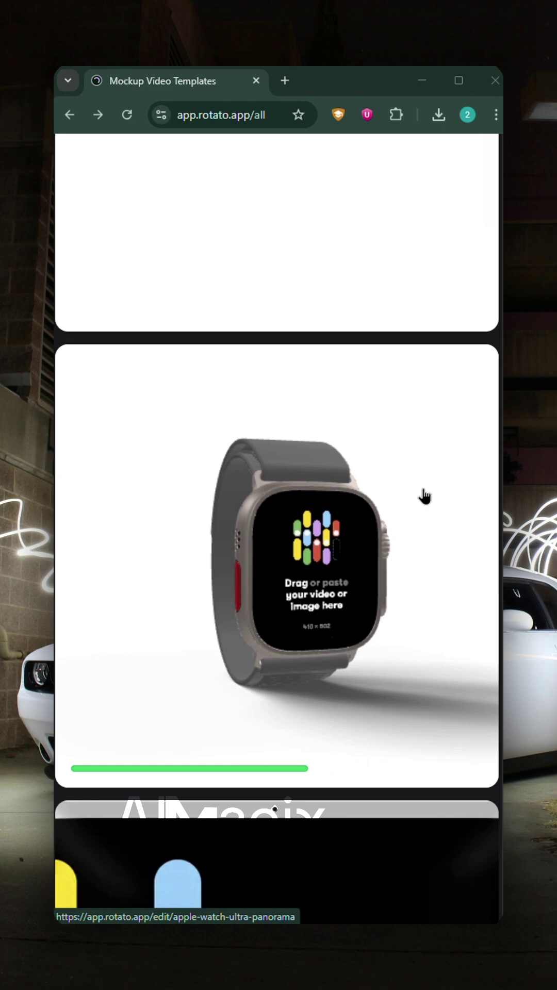
scroll(424, 496, "down", 5)
scroll(424, 496, "down", 5)
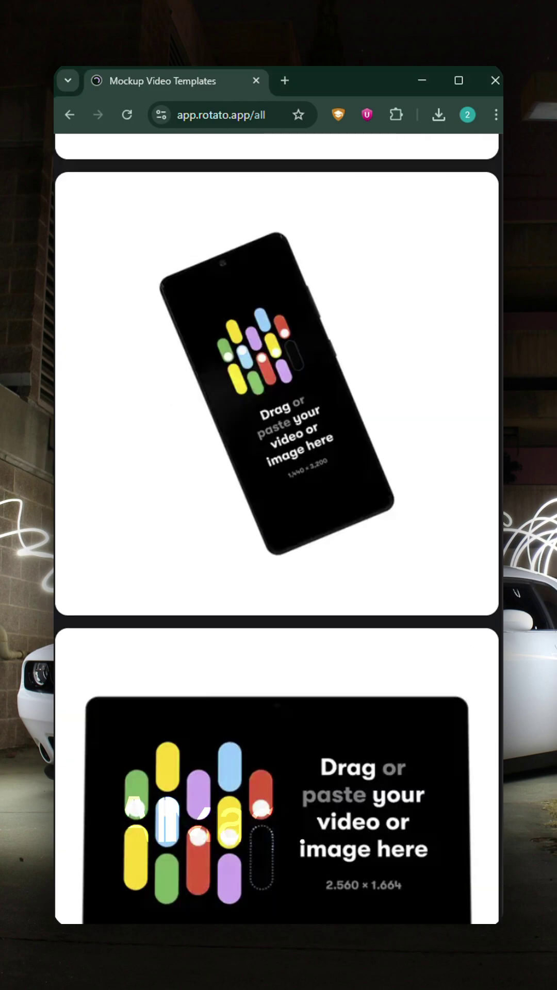
scroll(424, 496, "down", 5)
scroll(424, 497, "down", 5)
scroll(277, 530, "down", 5)
scroll(278, 529, "down", 5)
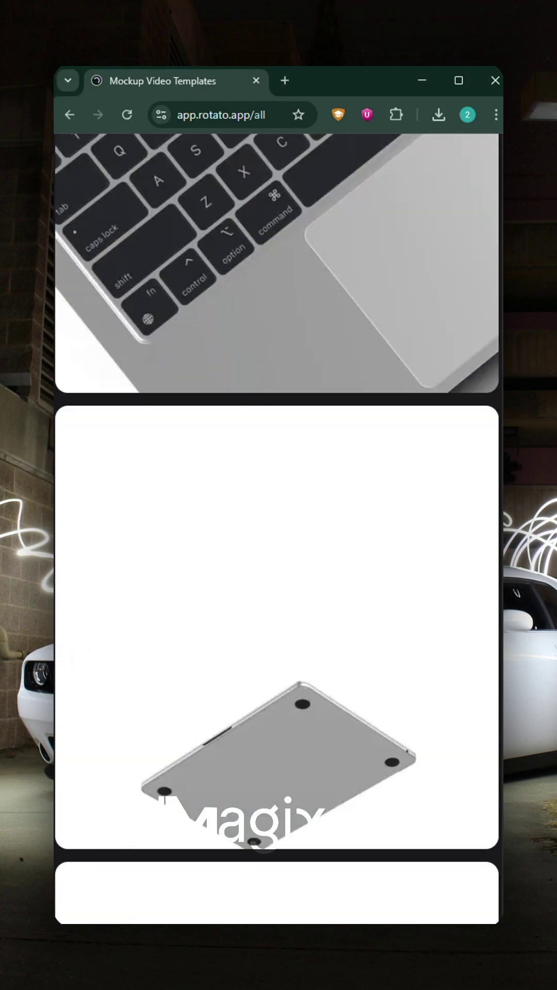
scroll(277, 529, "down", 5)
scroll(277, 530, "down", 5)
scroll(277, 529, "down", 3)
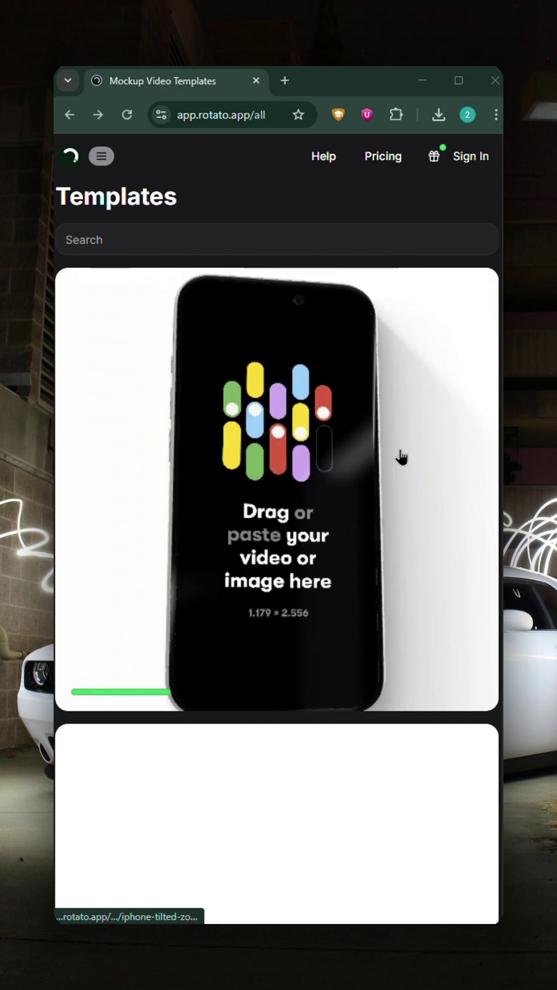
scroll(370, 590, "down", 6)
scroll(371, 590, "down", 3)
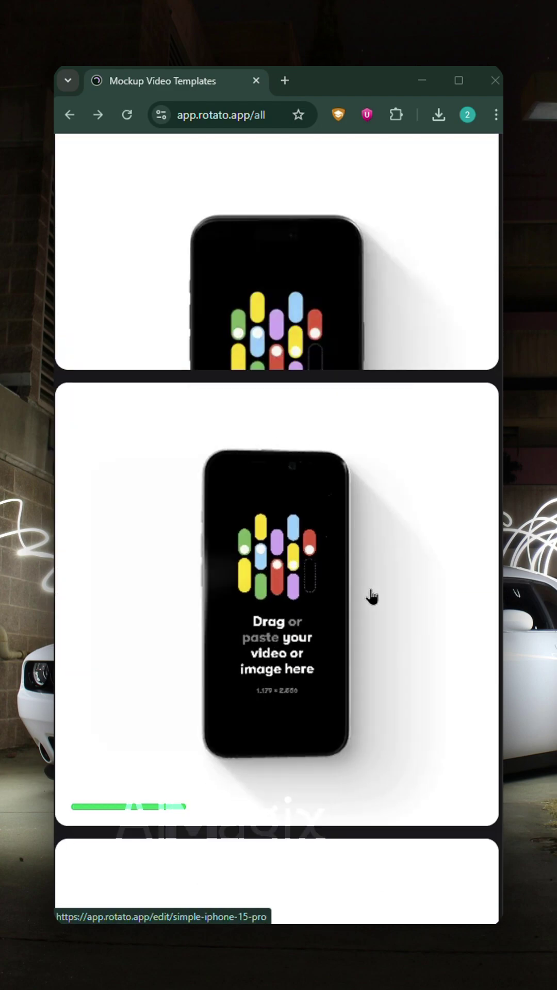
scroll(371, 590, "down", 4)
scroll(287, 621, "down", 4)
scroll(288, 623, "down", 4)
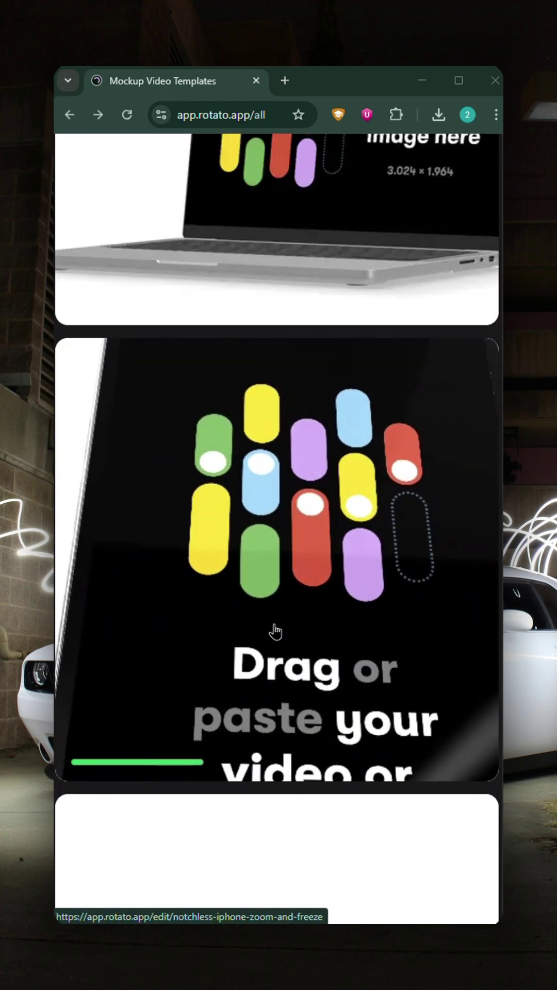
scroll(276, 630, "down", 4)
scroll(277, 696, "down", 2)
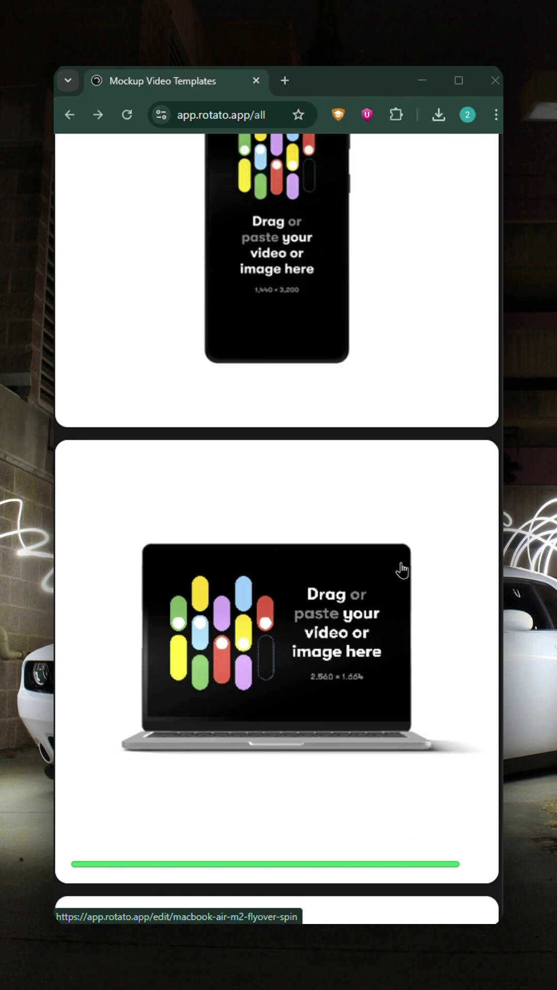
scroll(253, 563, "up", 1)
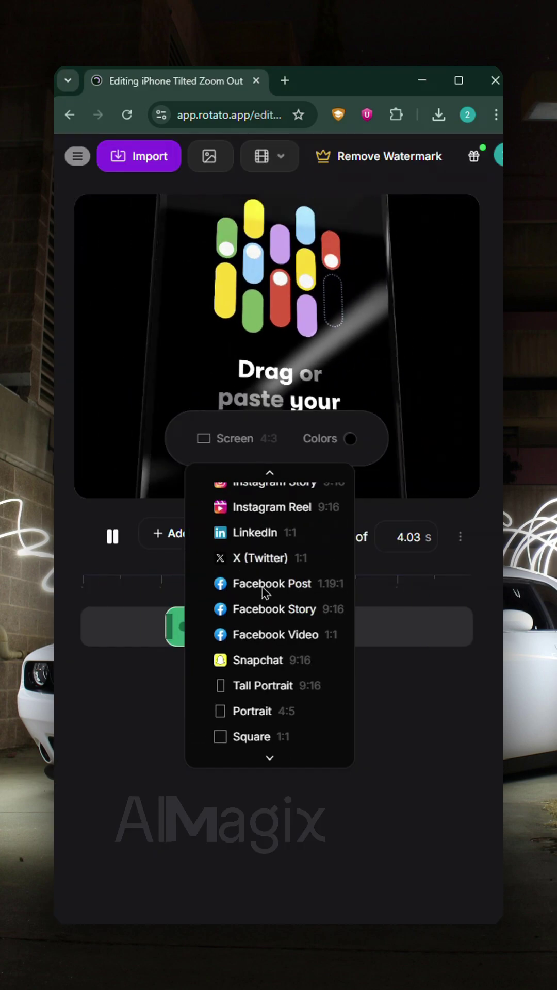
scroll(309, 538, "up", 4)
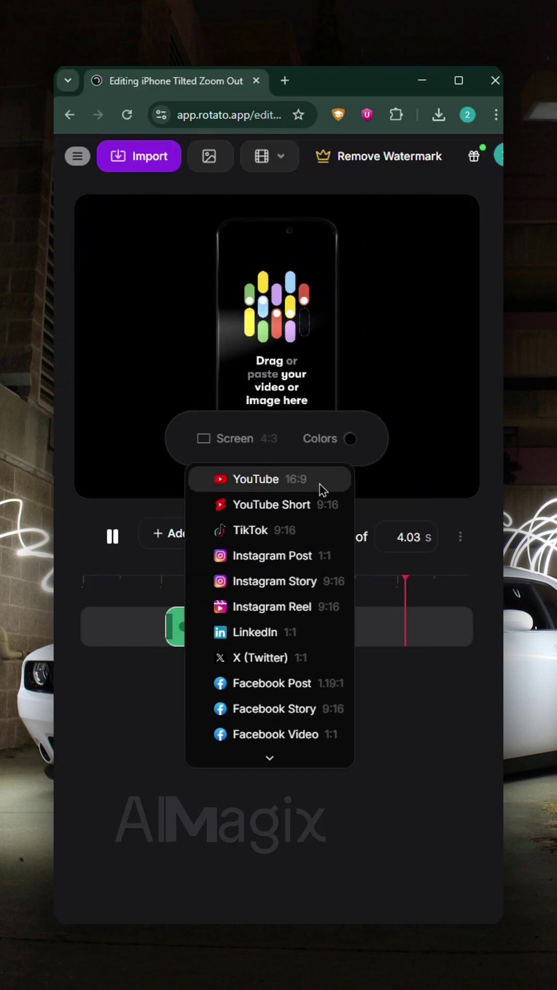
Choose the YouTube Short 9:16 aspect ratio for the iPhone channel-list mockup
left_click(329, 506)
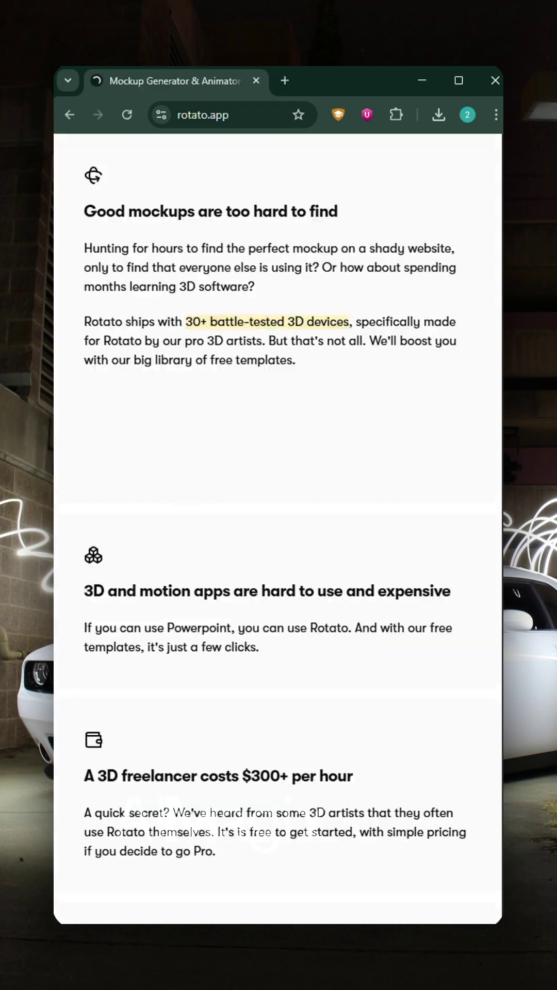
scroll(277, 526, "down", 5)
scroll(278, 526, "down", 5)
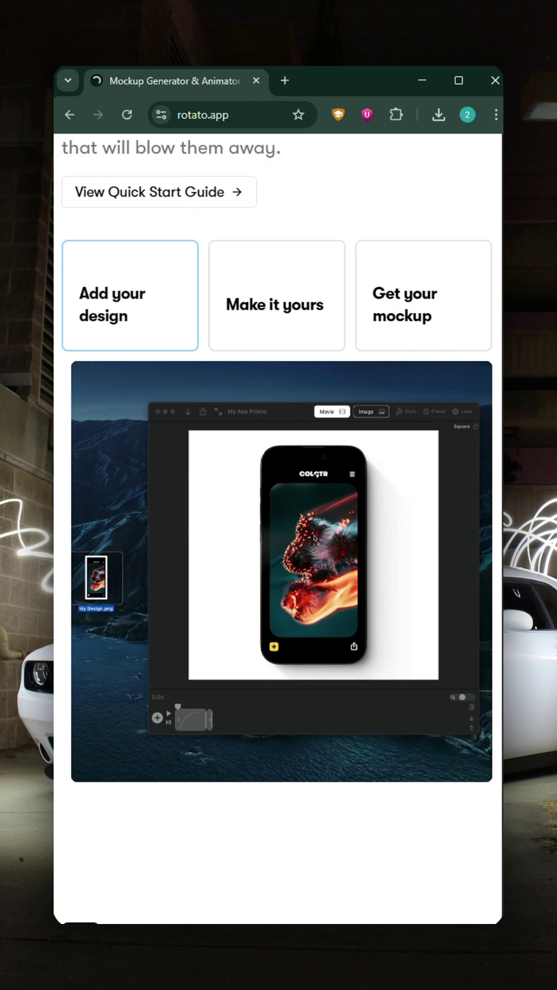
scroll(277, 526, "down", 1)
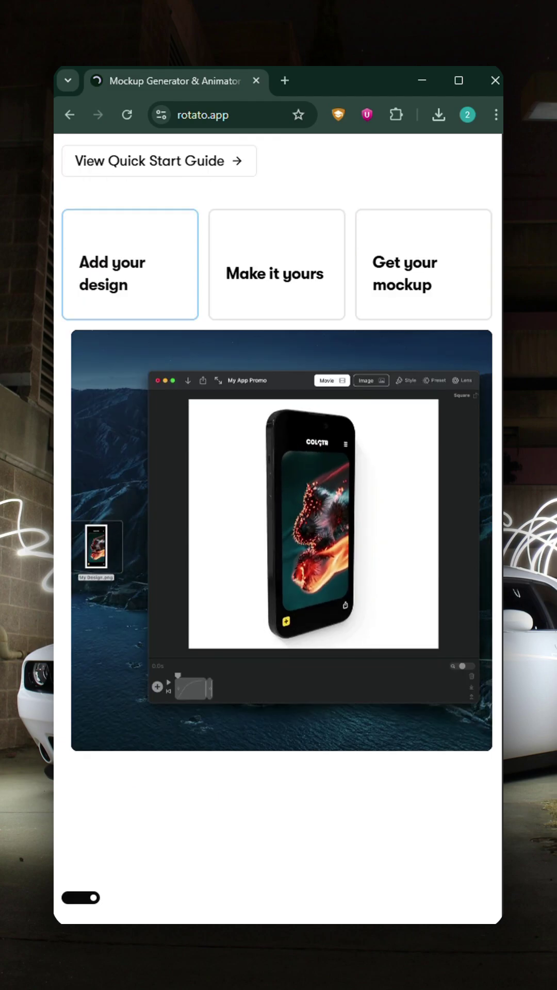
scroll(278, 526, "down", 5)
scroll(278, 526, "down", 5)
scroll(277, 527, "down", 5)
scroll(277, 527, "down", 5)
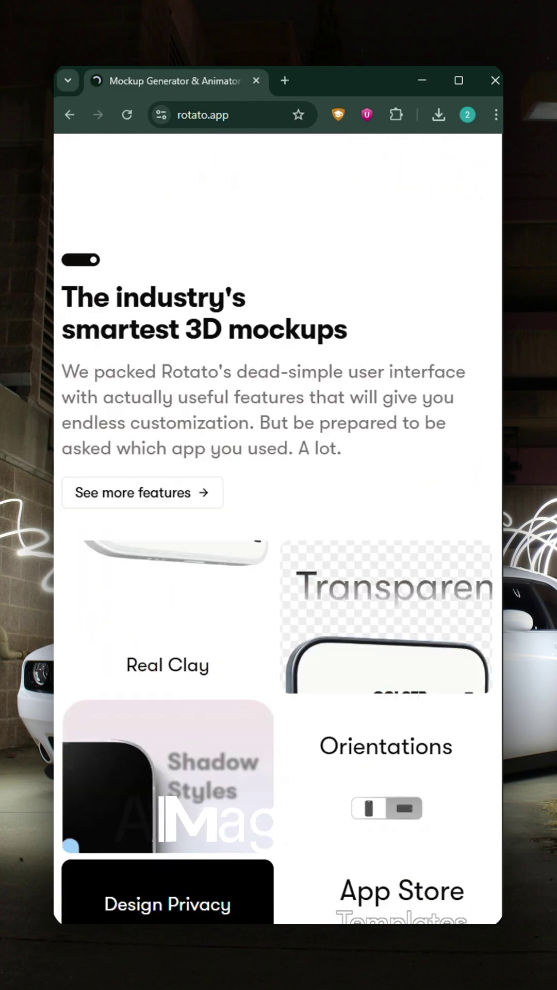